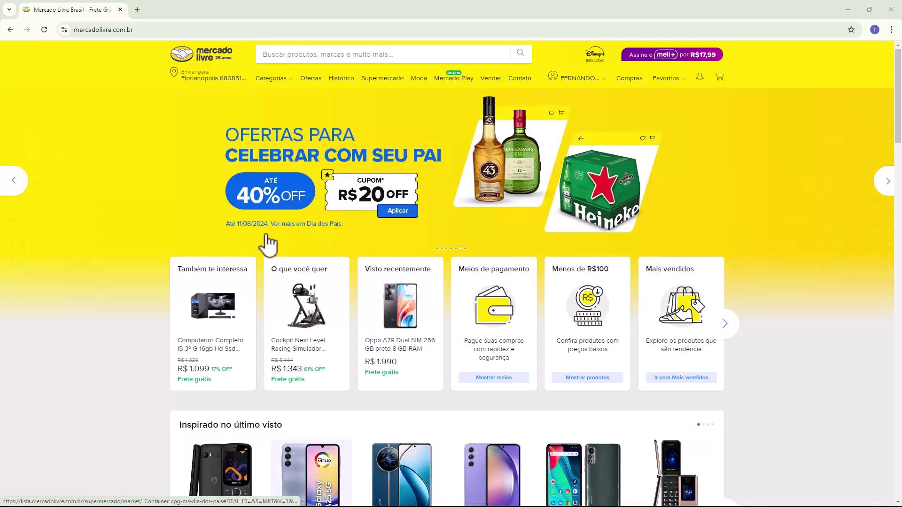
- Search Google for "afiliado mercado livre" in a new tab and open the Programa de Afiliados Mercado Livre result
key(ctrl+t)
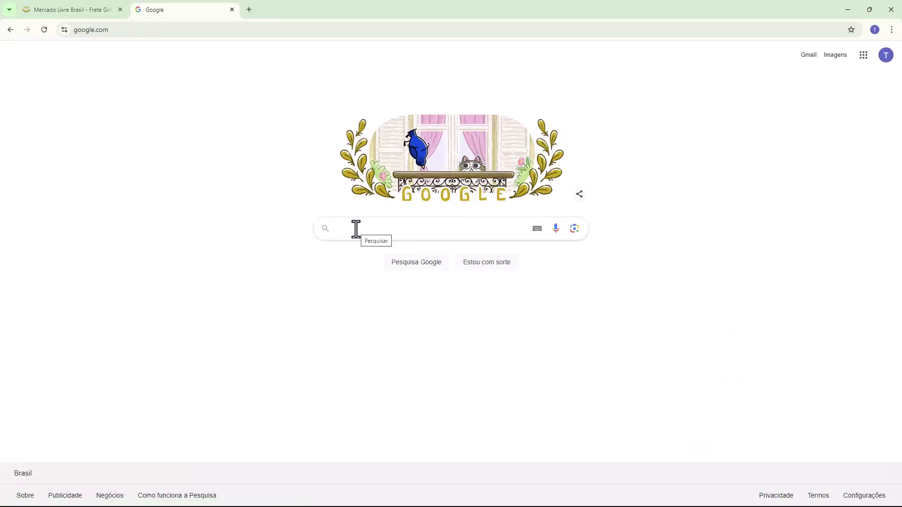
text(afiliado mercado livre)
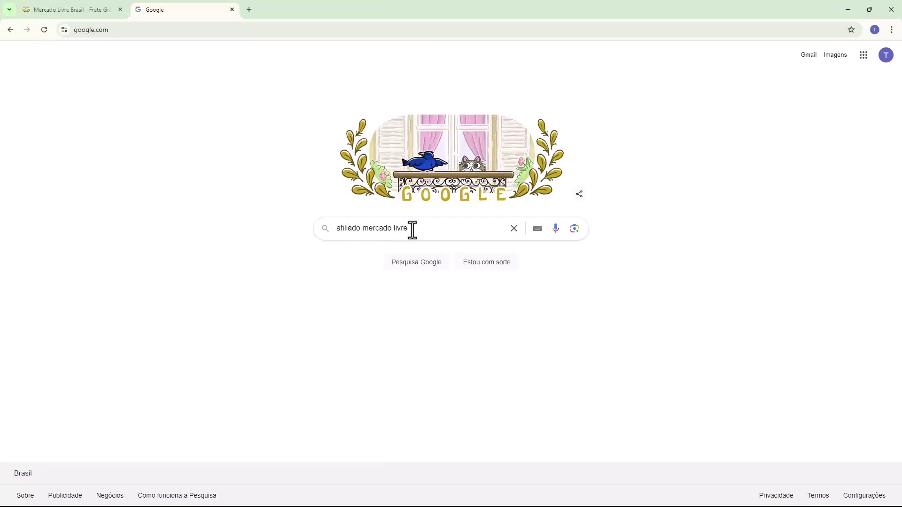
key(Return)
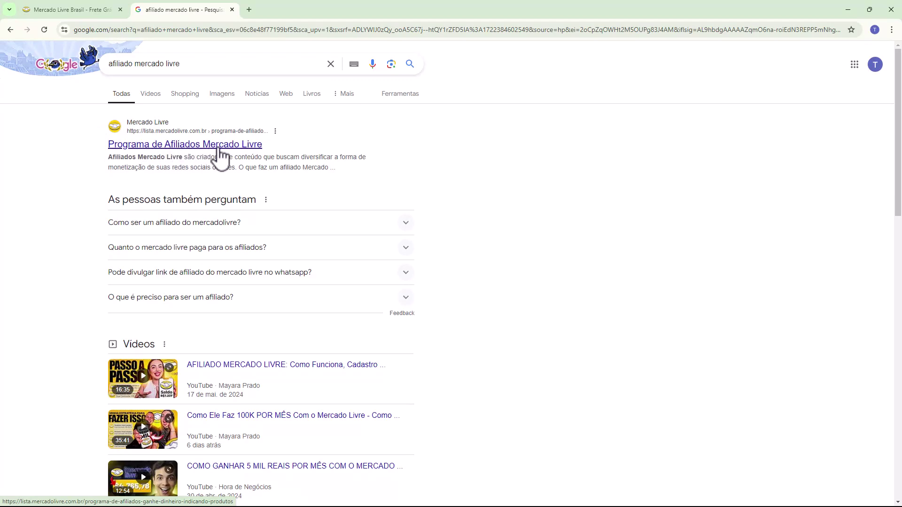
click(205, 147)
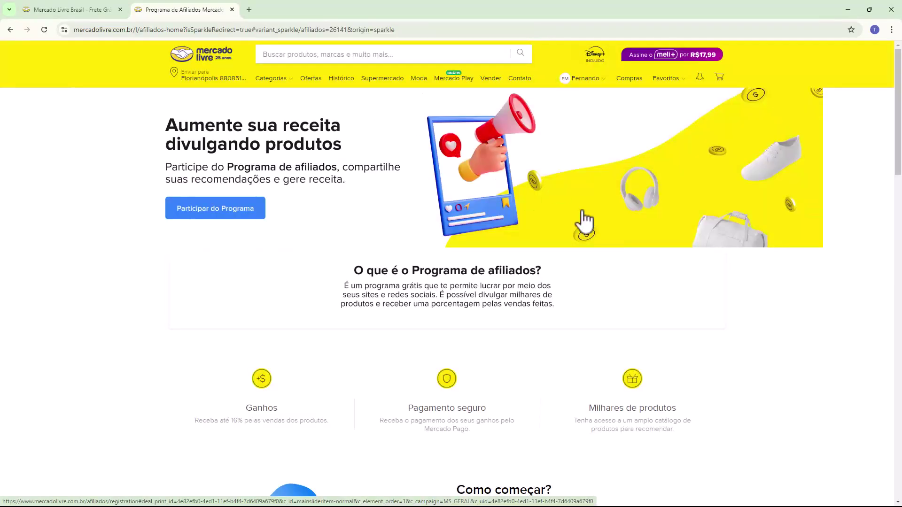
- Review the affiliate program page, open its registration form, and accept the cookies
scroll(396, 221, down, 9)
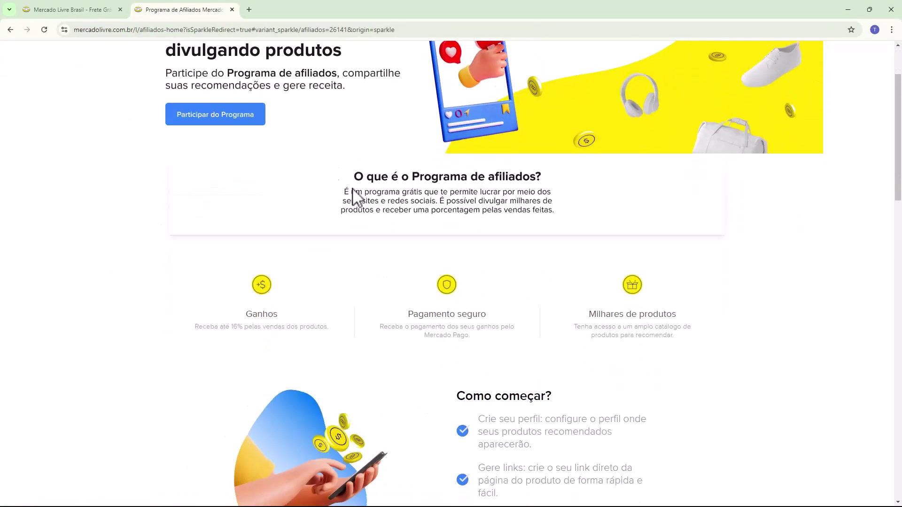
scroll(413, 196, down, 8)
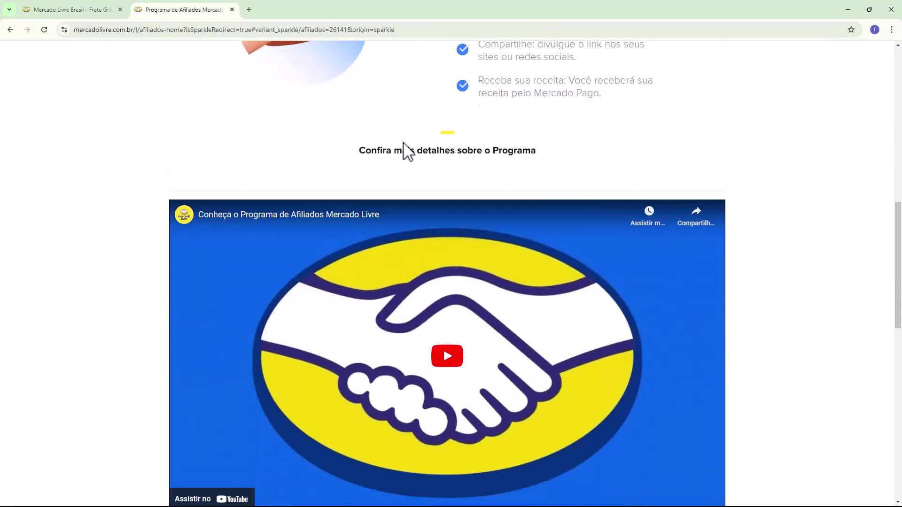
scroll(444, 215, down, 9)
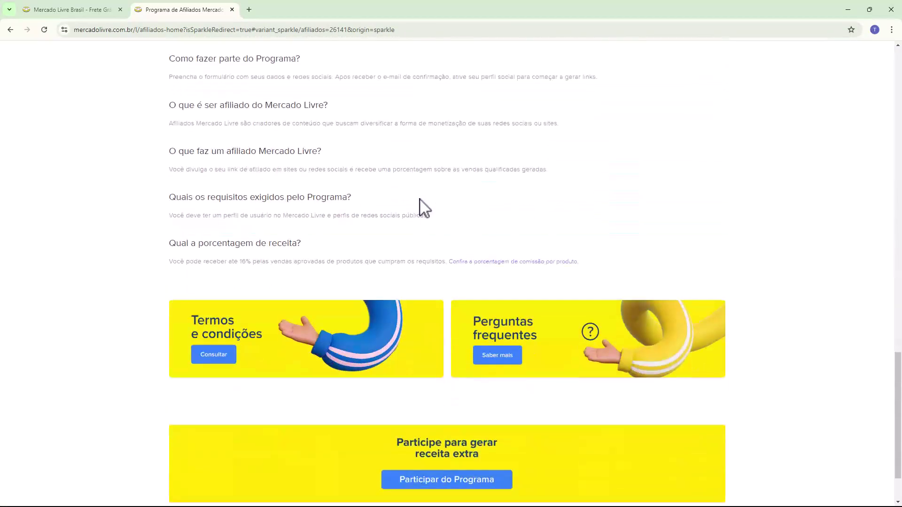
scroll(444, 296, up, 20)
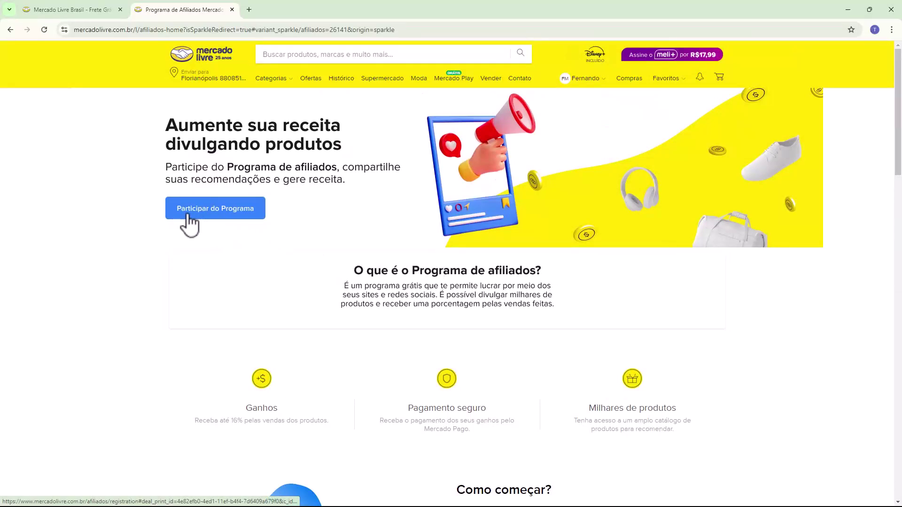
click(212, 218)
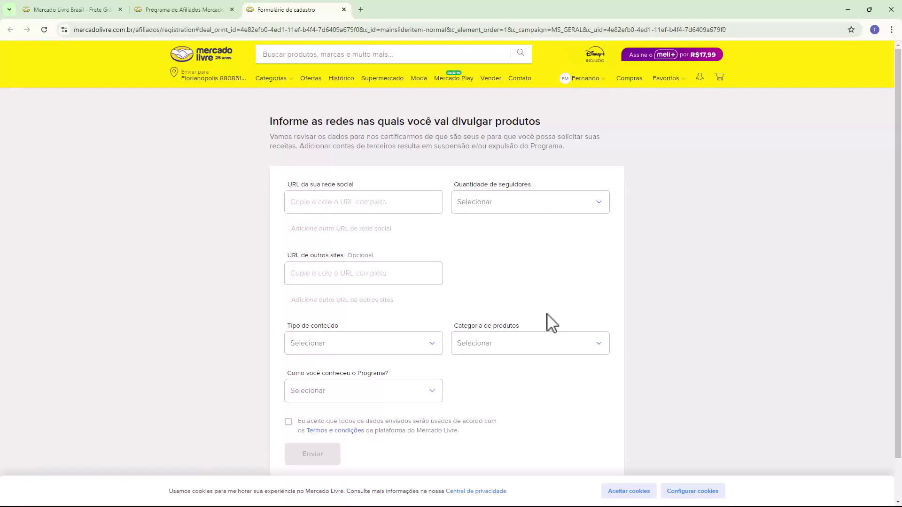
click(611, 491)
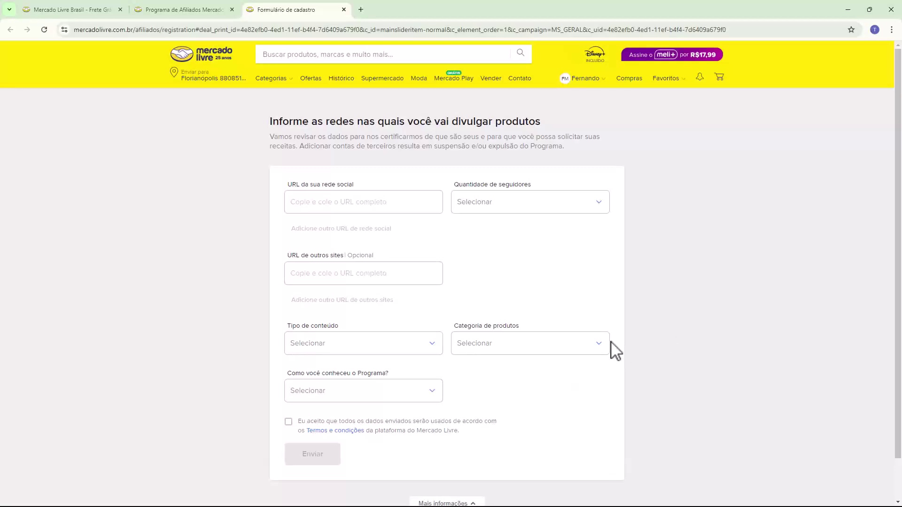
drag(270, 122, 451, 123)
click(451, 123)
drag(289, 184, 368, 187)
click(293, 186)
drag(293, 185, 338, 184)
click(290, 203)
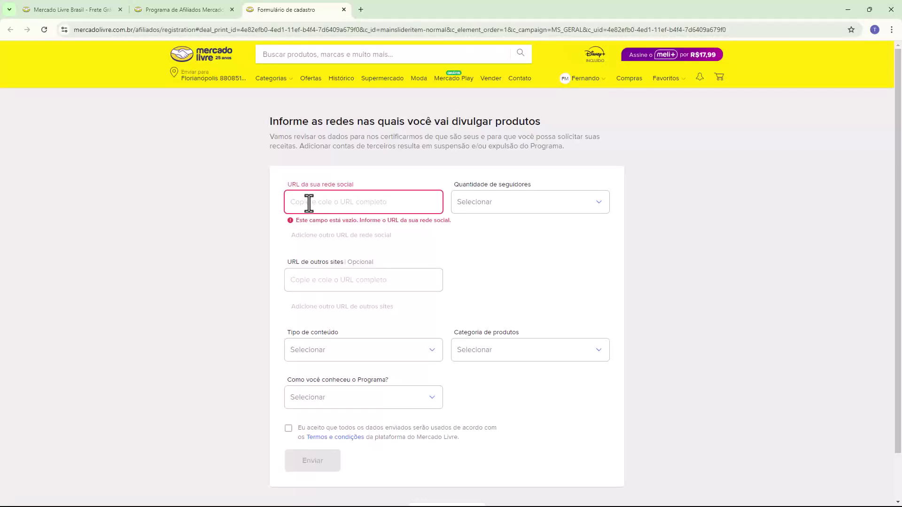
text(https://www.youtube.com/@host2b)
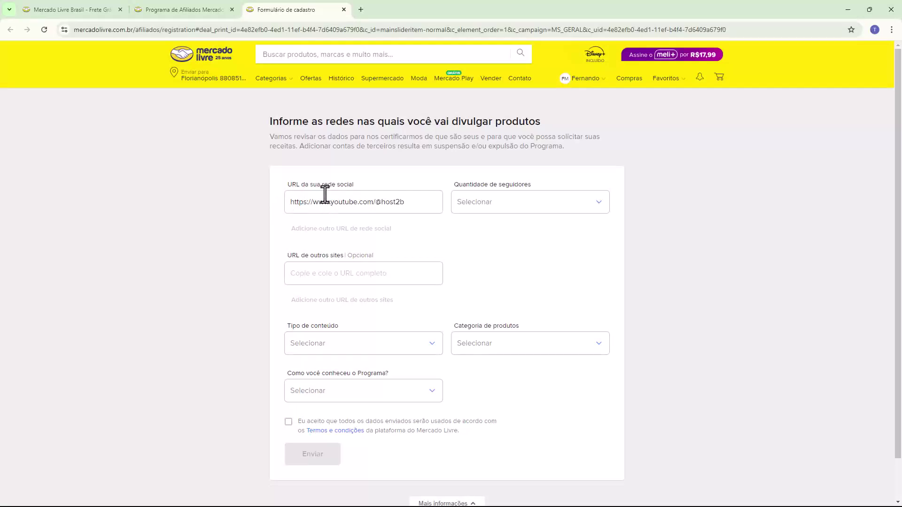
- Set the number of followers to "Entre 50 mil e 100 mil"
triple_click(461, 184)
double_click(508, 184)
click(489, 207)
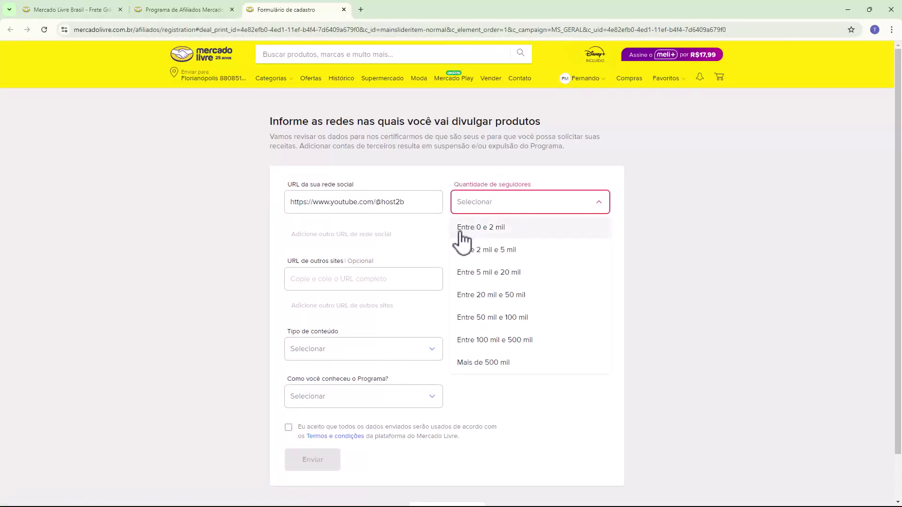
click(488, 322)
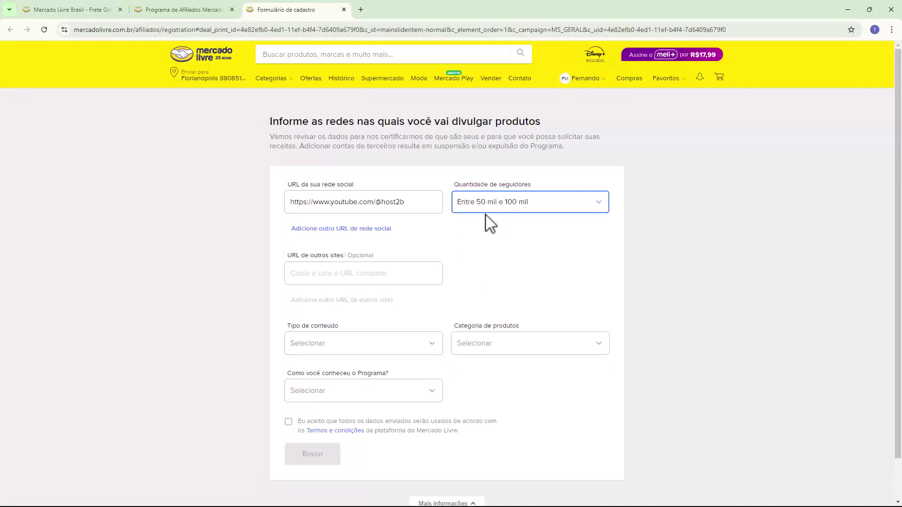
- Leave the optional URL for other sites empty and set the content type to "Criadores de conteúdo - Redes sociais"
double_click(287, 260)
click(313, 260)
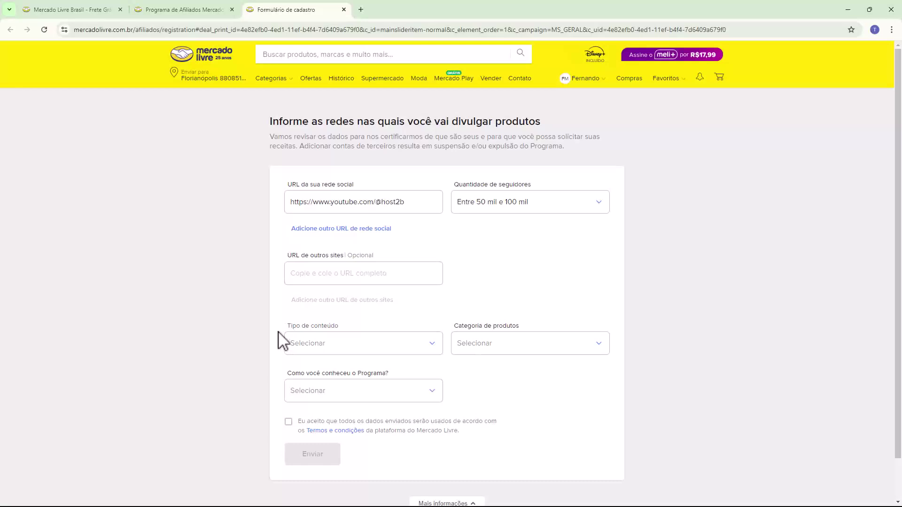
double_click(324, 326)
click(357, 350)
click(357, 350)
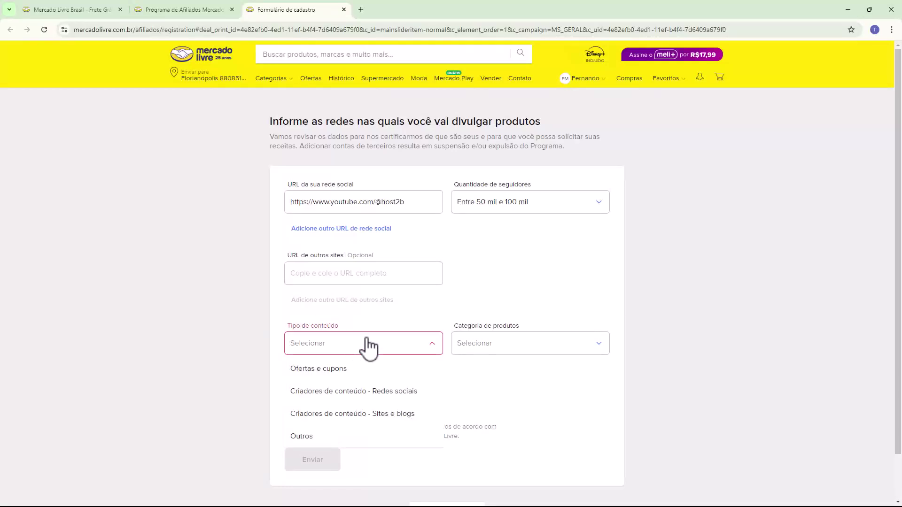
scroll(364, 356, down, 1)
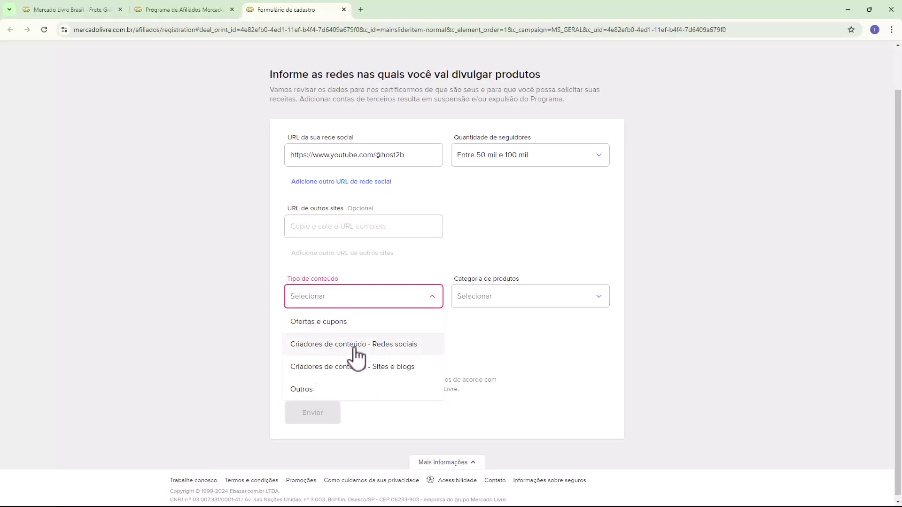
click(375, 350)
- Set the product category to "Eletrônica"
drag(446, 305, 534, 296)
click(540, 271)
click(516, 300)
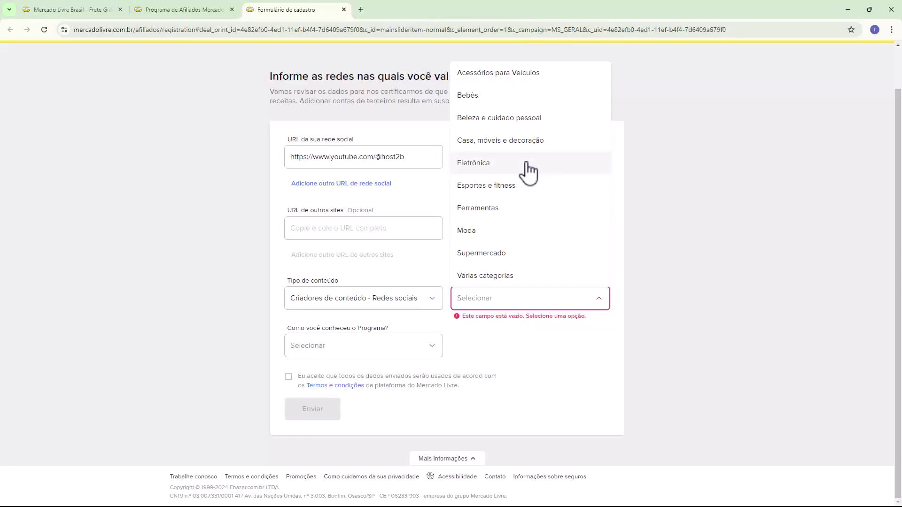
click(509, 276)
click(547, 305)
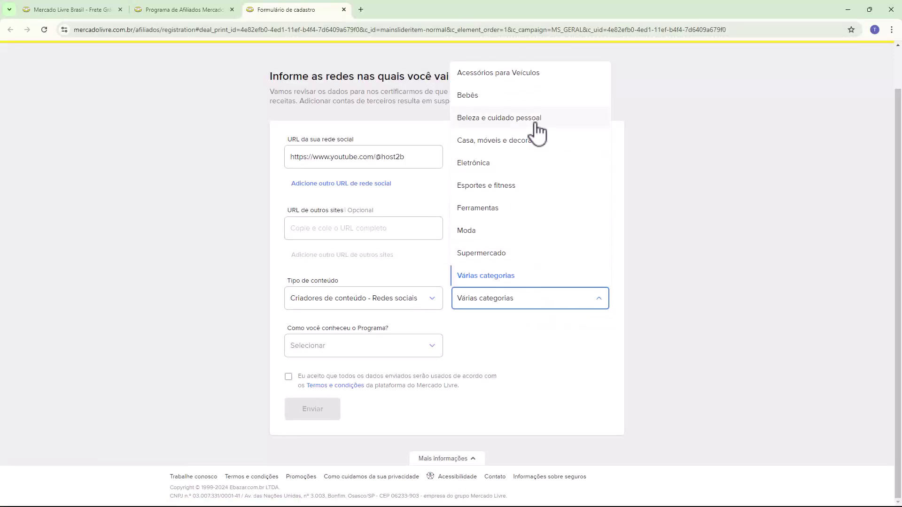
click(478, 168)
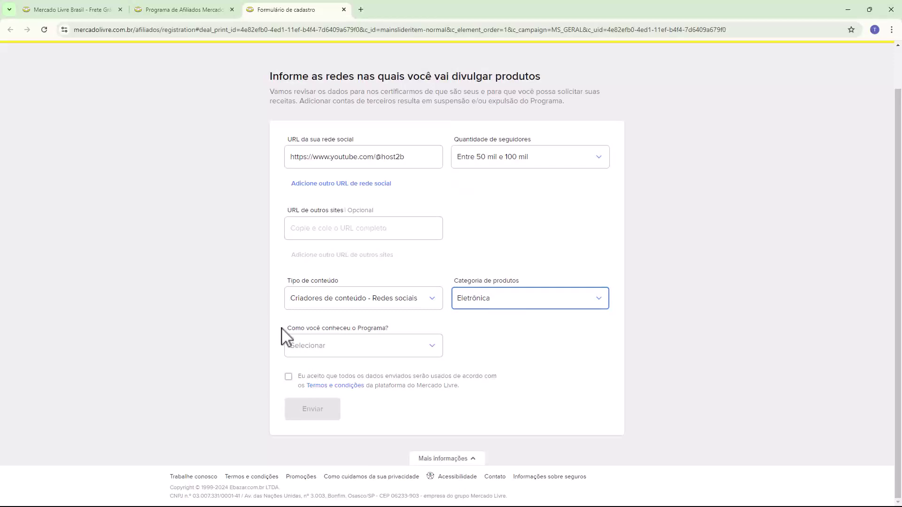
- Choose "Afiliados/Influenciadores" as how the program was discovered, accept the terms and conditions, and submit the registration
click(408, 345)
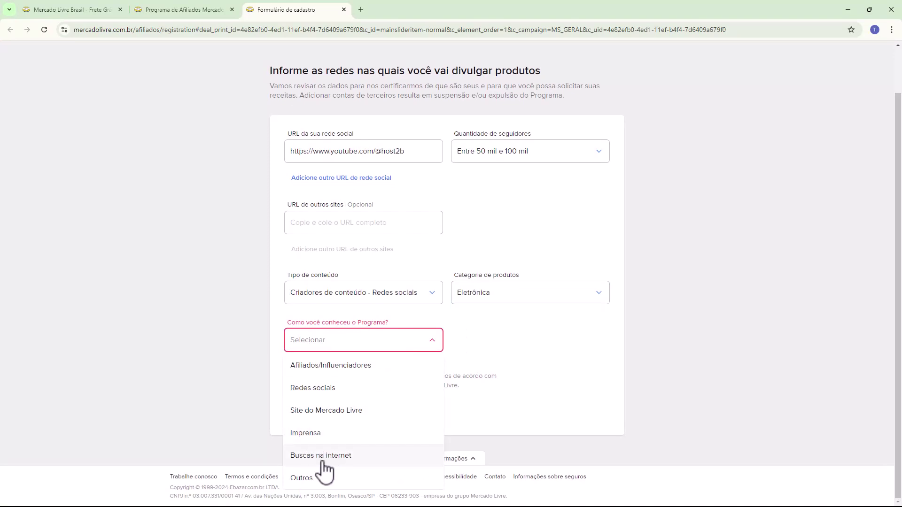
click(328, 370)
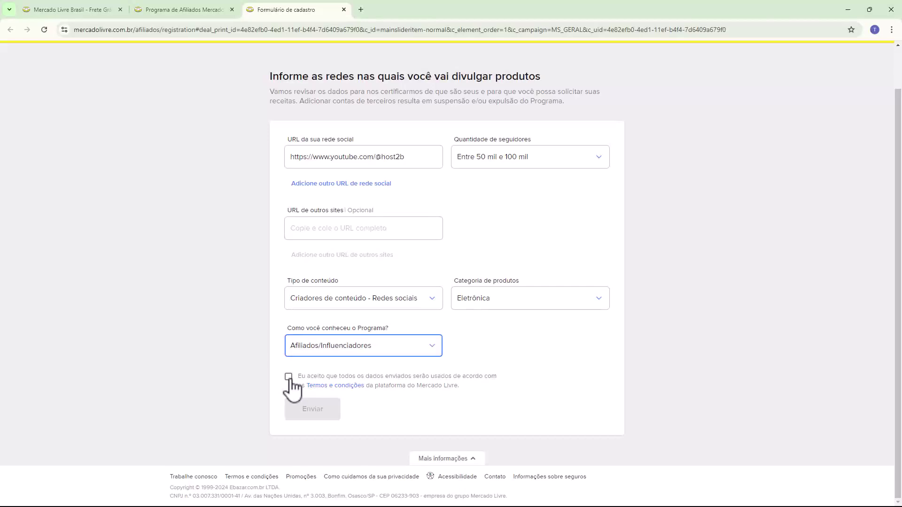
click(288, 377)
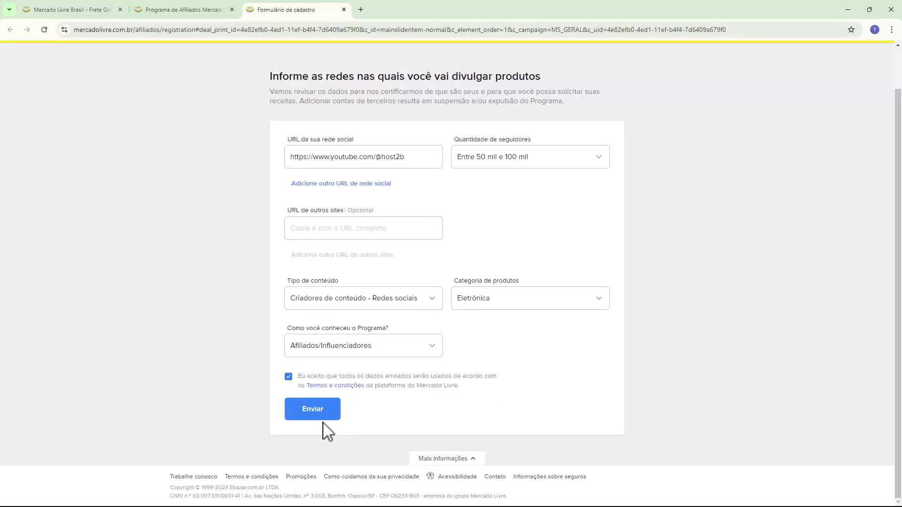
click(312, 410)
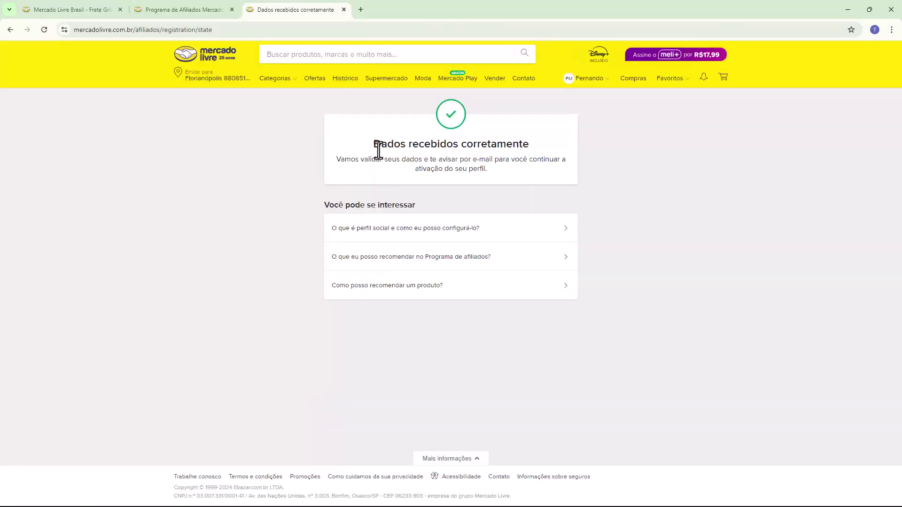
- Read the registration confirmation, then close its tab and the affiliate program tab
drag(373, 149, 478, 145)
click(510, 151)
key(ctrl+w)
key(ctrl+w)
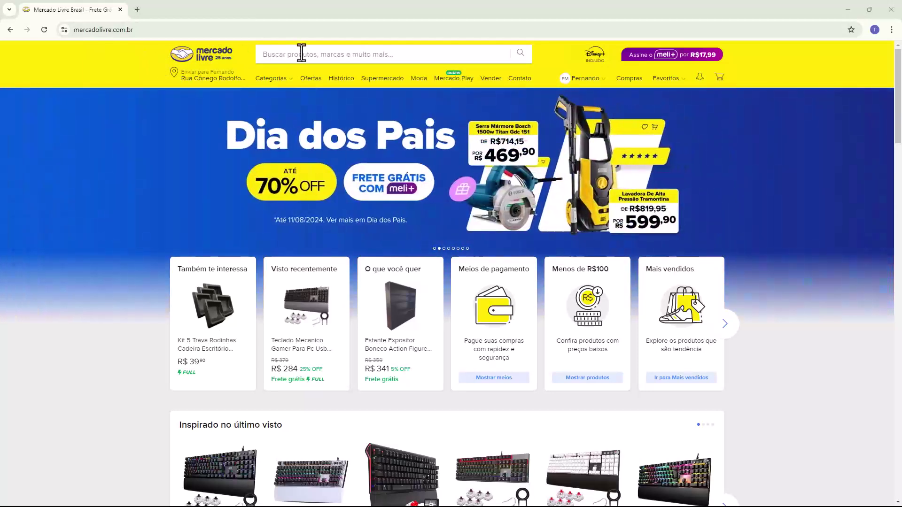
- Open the account's Afiliados area on the social profile setup page and dismiss the hint about the profile URL
mouse_move(583, 85)
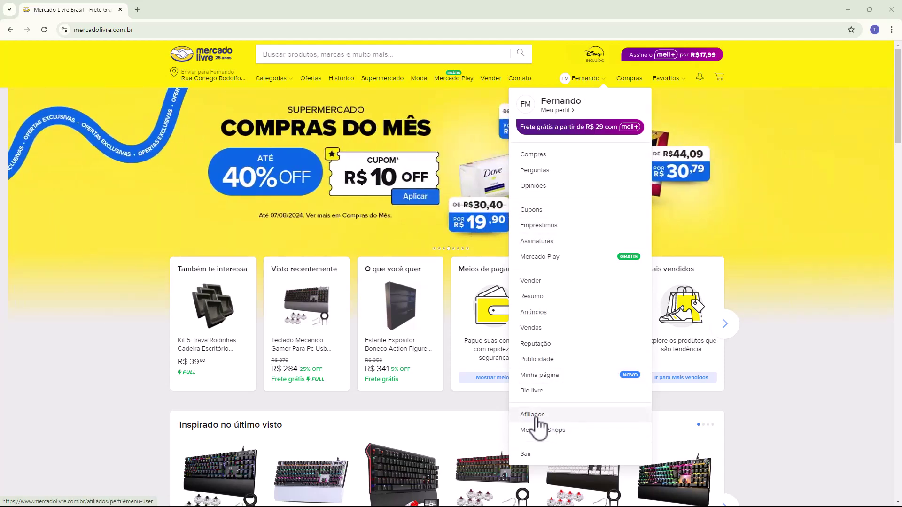
click(535, 415)
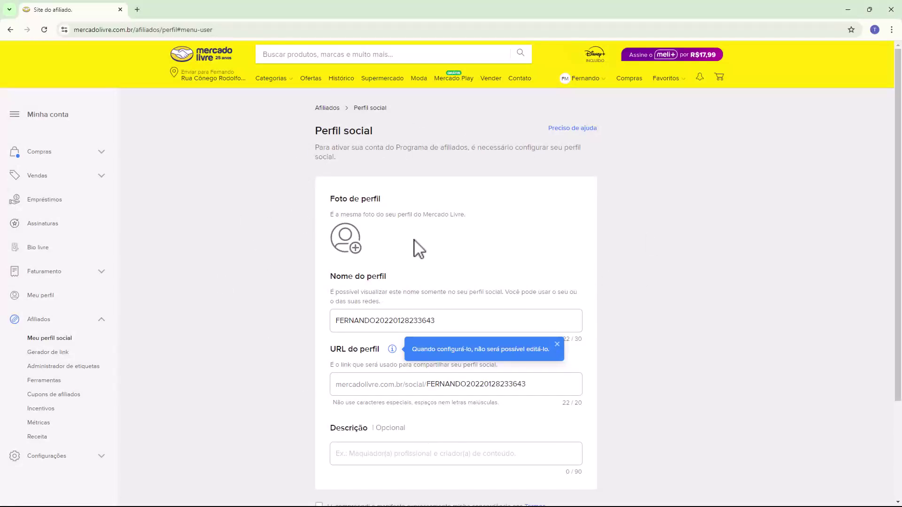
scroll(293, 162, down, 1)
scroll(296, 162, up, 1)
scroll(306, 163, down, 1)
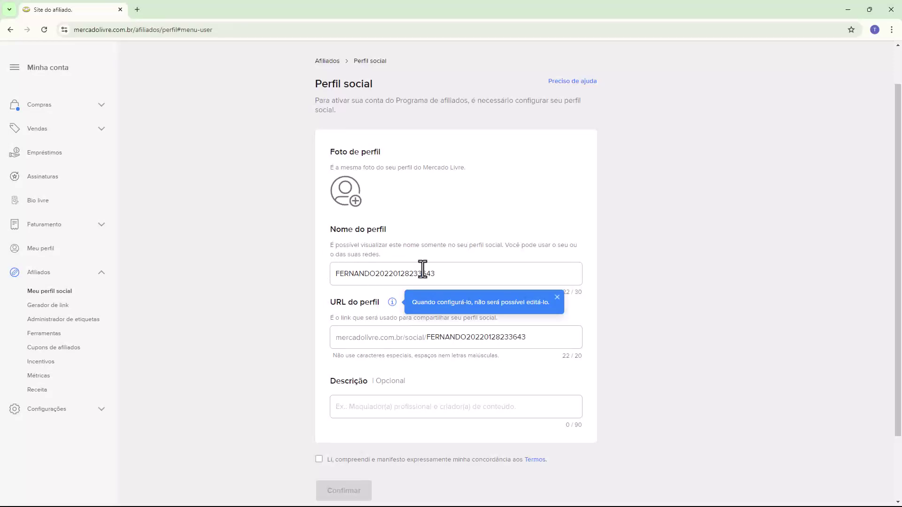
click(557, 297)
- Replace the digits at the end of the profile name with "H2B"
drag(440, 274, 370, 274)
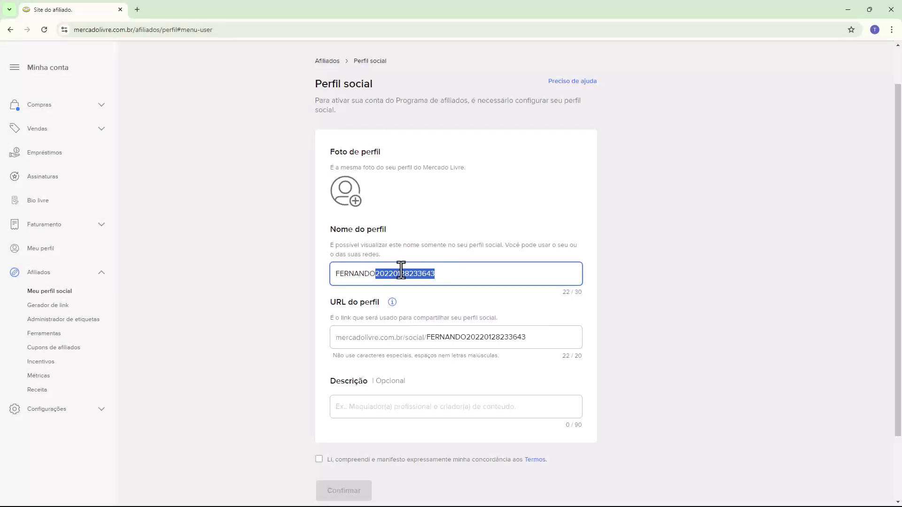
text(H2B)
click(306, 234)
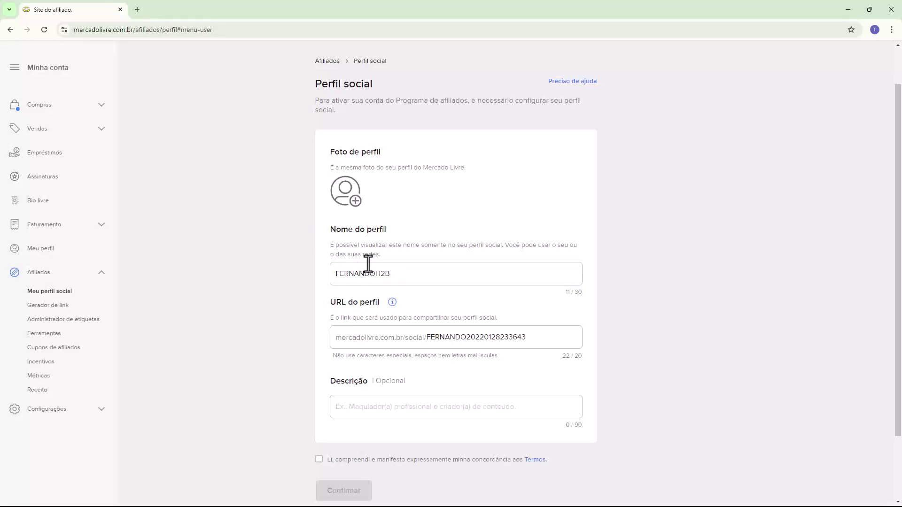
- Copy the new profile name into the profile URL, replacing the existing ending
click(443, 337)
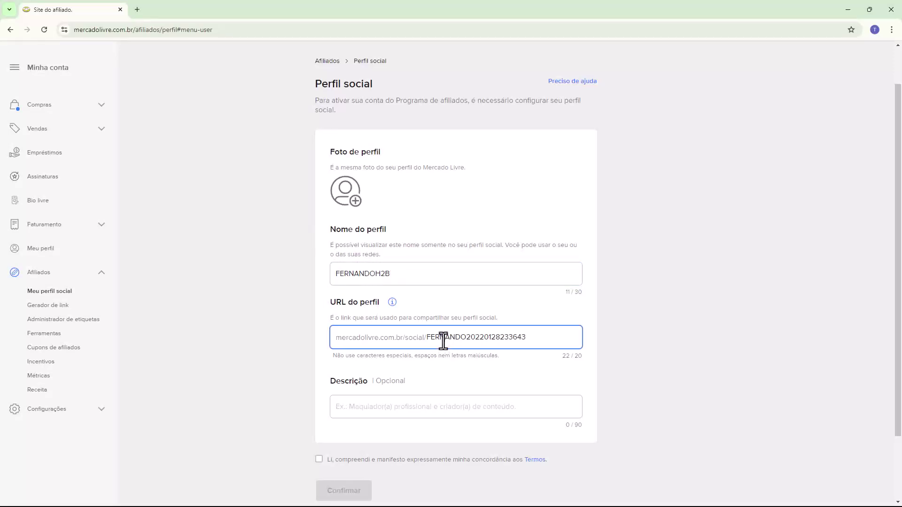
double_click(443, 338)
double_click(362, 276)
key(ctrl+c)
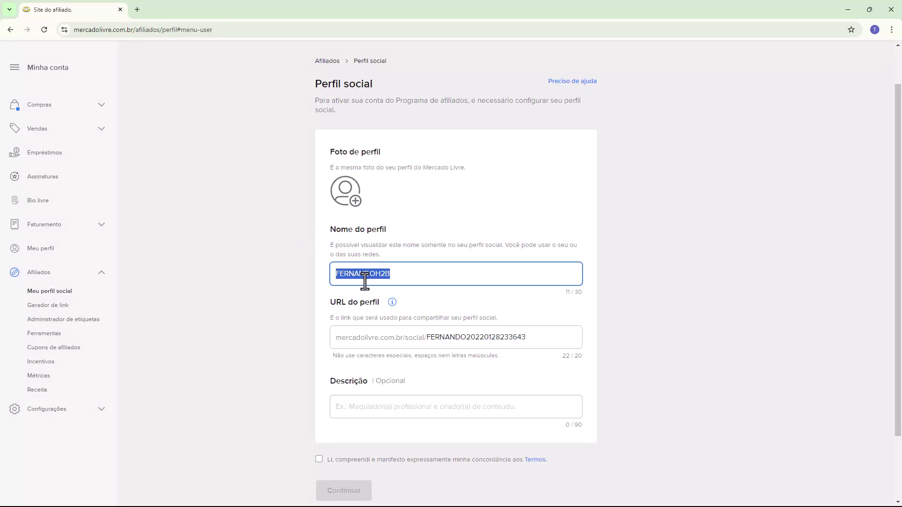
double_click(451, 337)
key(ctrl+v)
click(446, 304)
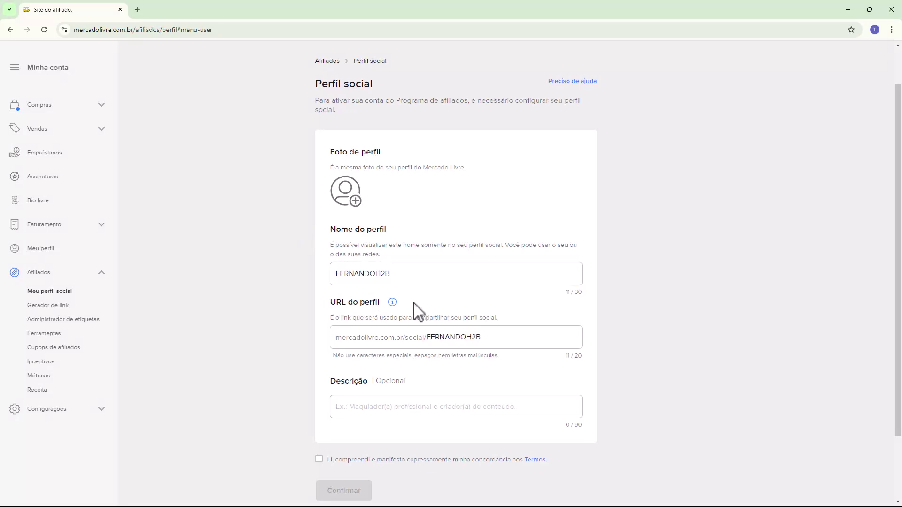
- Accept the affiliate terms and confirm the social profile setup with the optional description left empty
scroll(410, 264, down, 1)
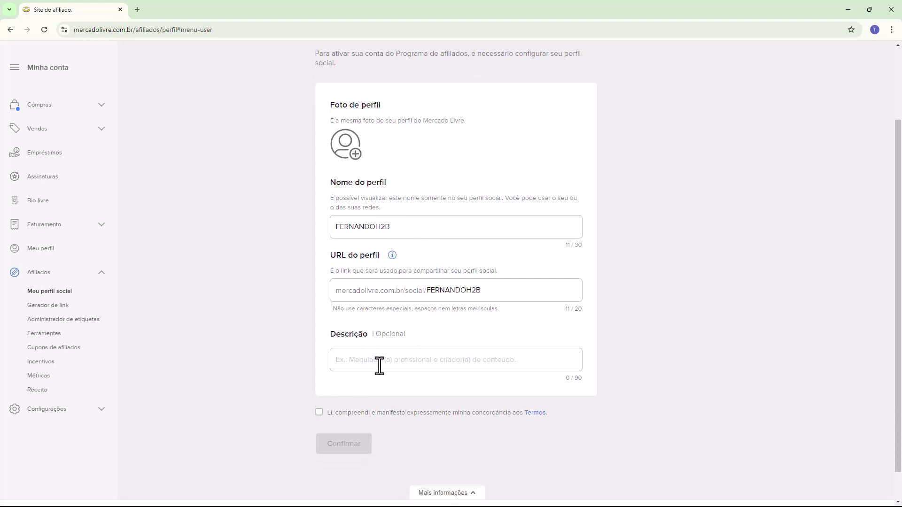
click(319, 413)
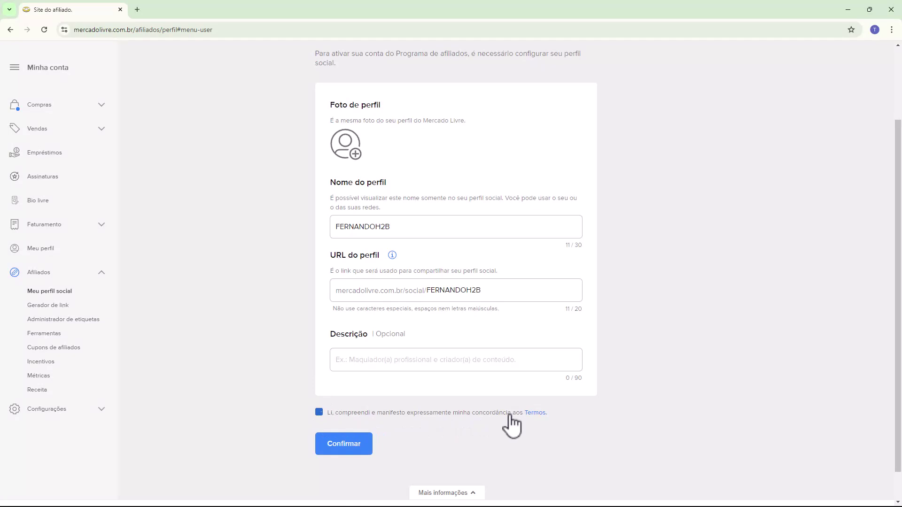
click(344, 445)
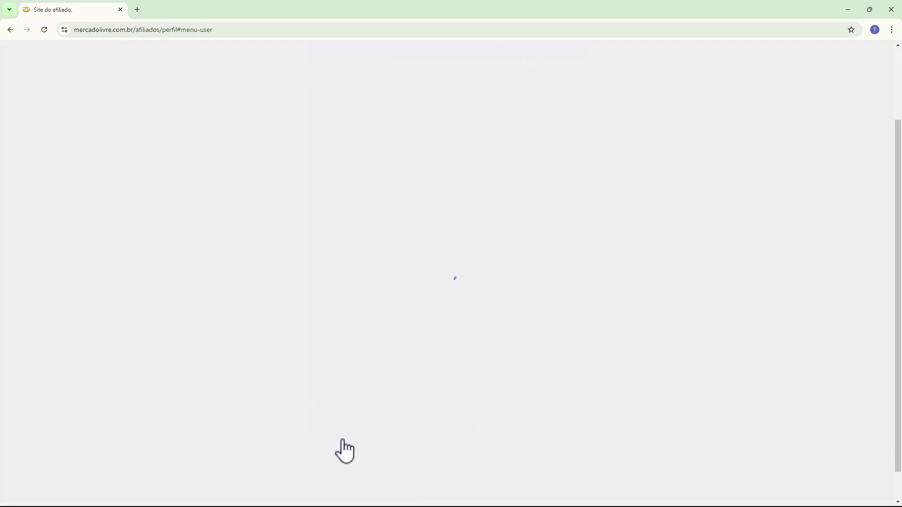
- Read the data validation notice for the public profile and open the account's Afiliados area
drag(375, 144, 535, 143)
click(534, 150)
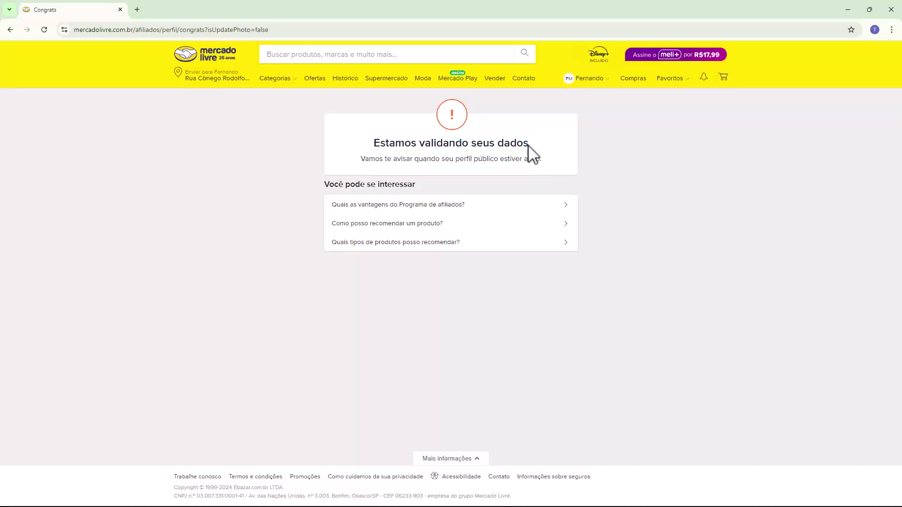
drag(360, 159, 529, 160)
click(529, 159)
mouse_move(593, 80)
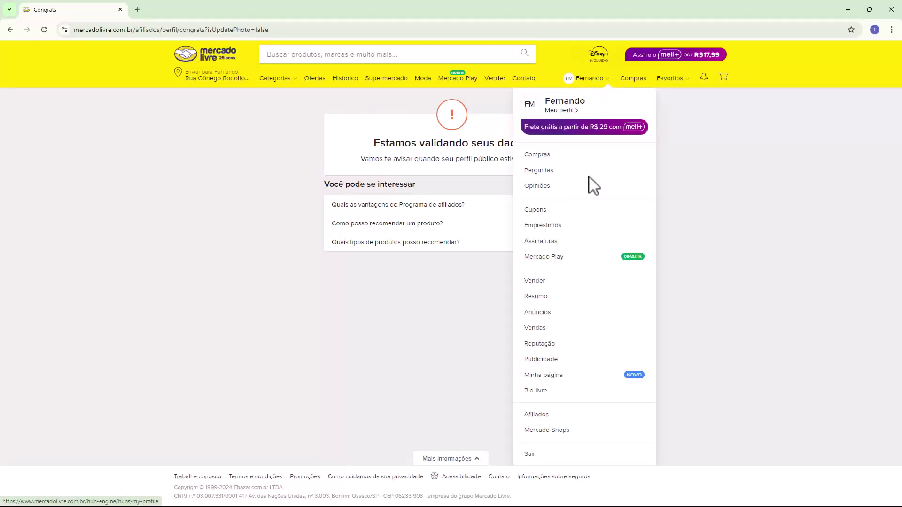
click(536, 416)
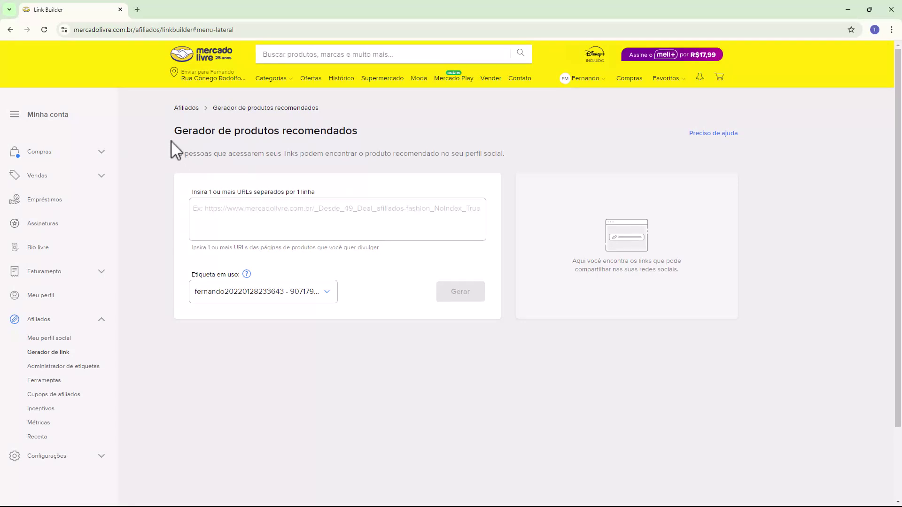
- Return to the Mercado Livre home page and open the recommended "Teclado Mecanico Gamer" product
click(202, 57)
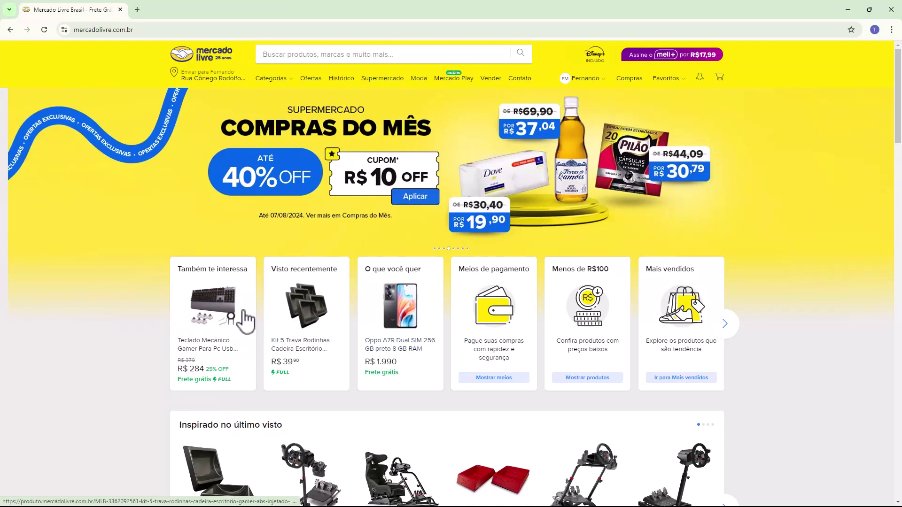
click(204, 310)
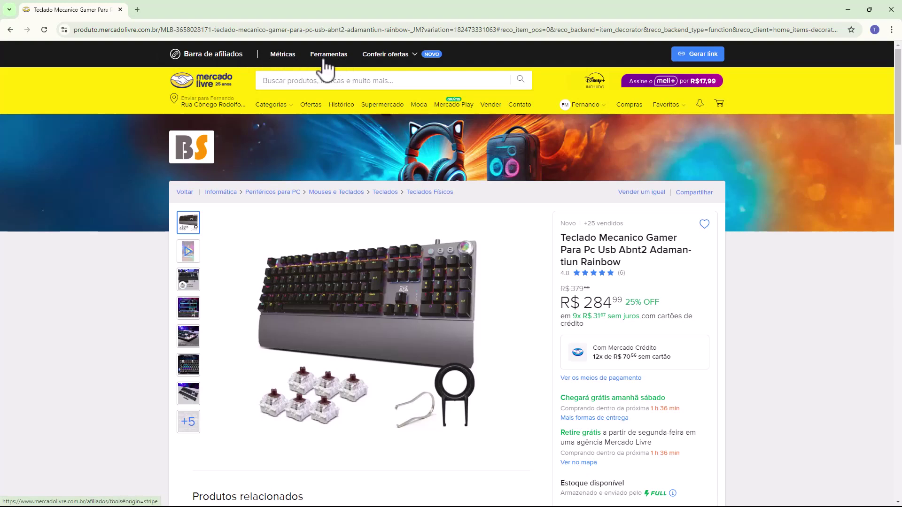
mouse_move(375, 59)
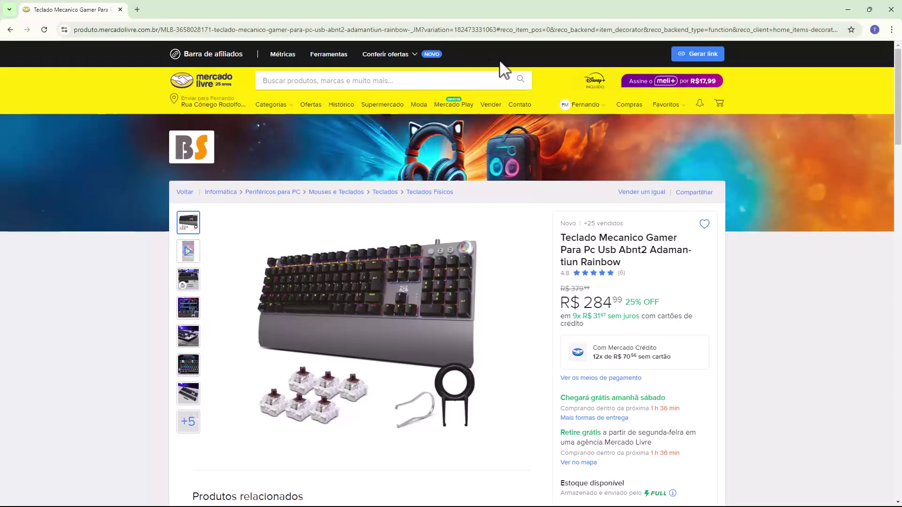
- Generate the short affiliate link for the keyboard's page from the affiliate bar, copy it and open it in a new tab
click(693, 55)
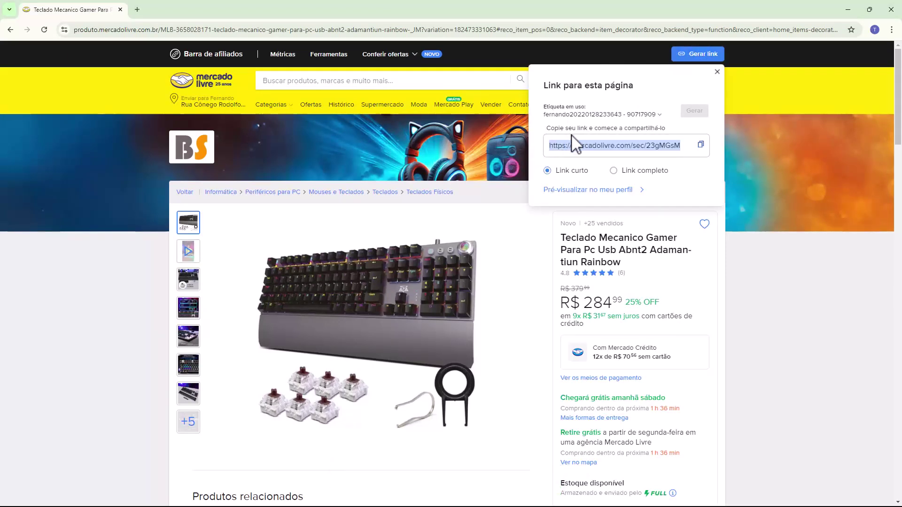
click(697, 151)
click(137, 10)
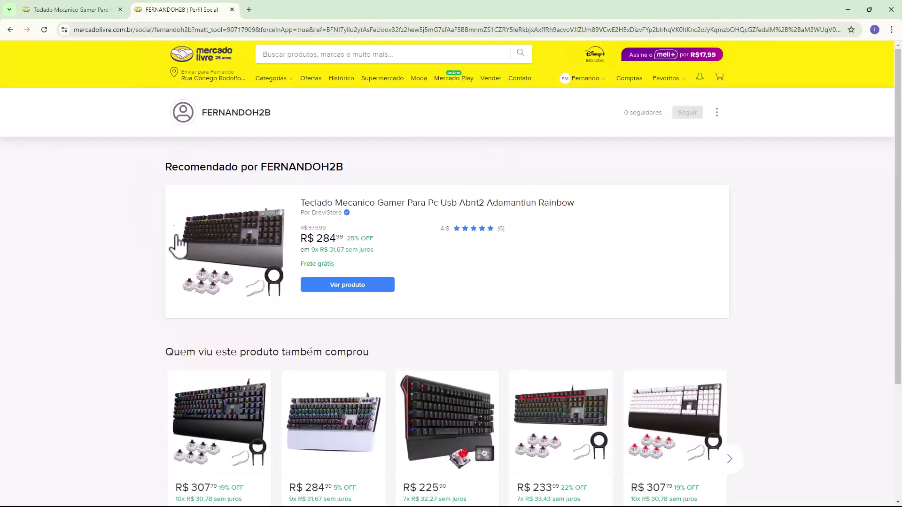
- Check the "Recomendado por" heading on the social profile page, then close its tab and dismiss the generated link popup
drag(162, 170, 341, 167)
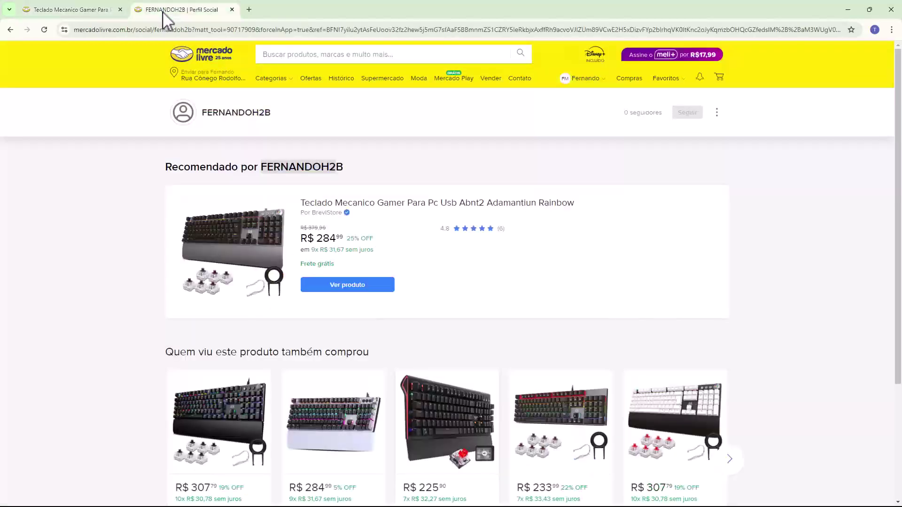
middle_click(162, 10)
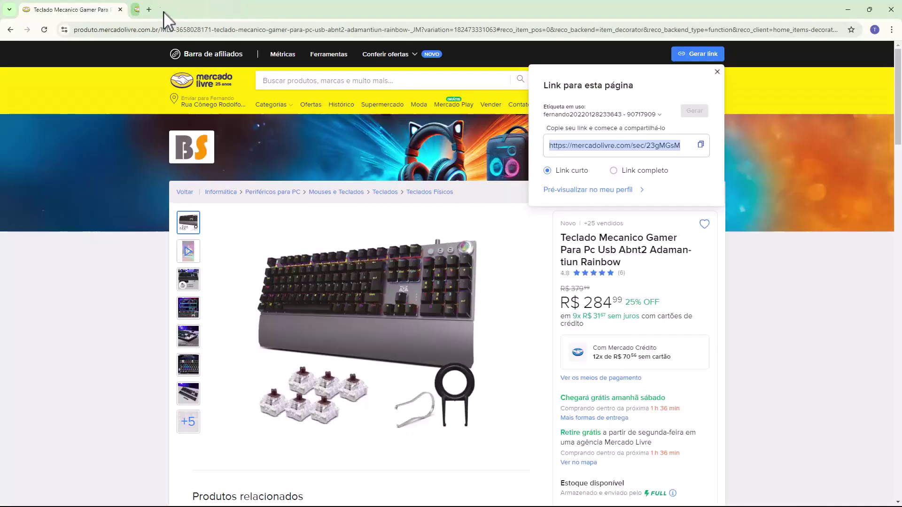
click(201, 198)
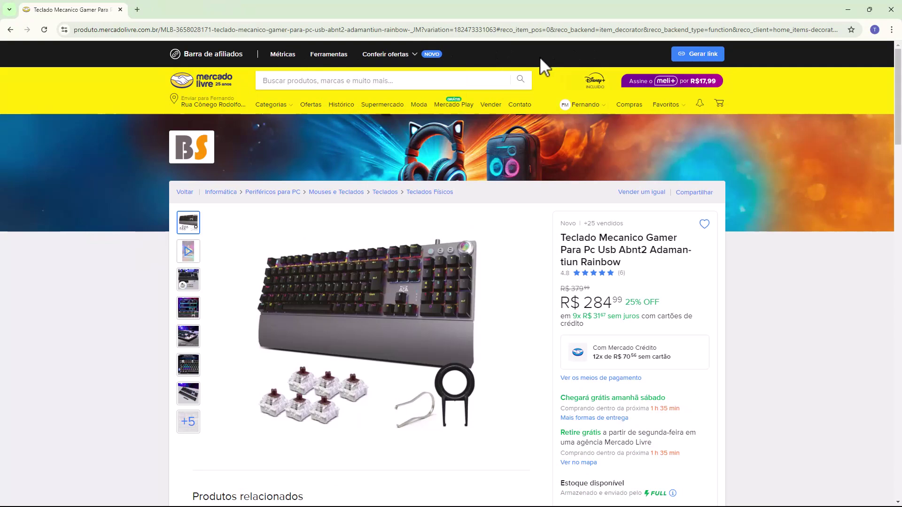
- Copy the full URL of the keyboard product page and open the Afiliados recommended product link generator
click(502, 31)
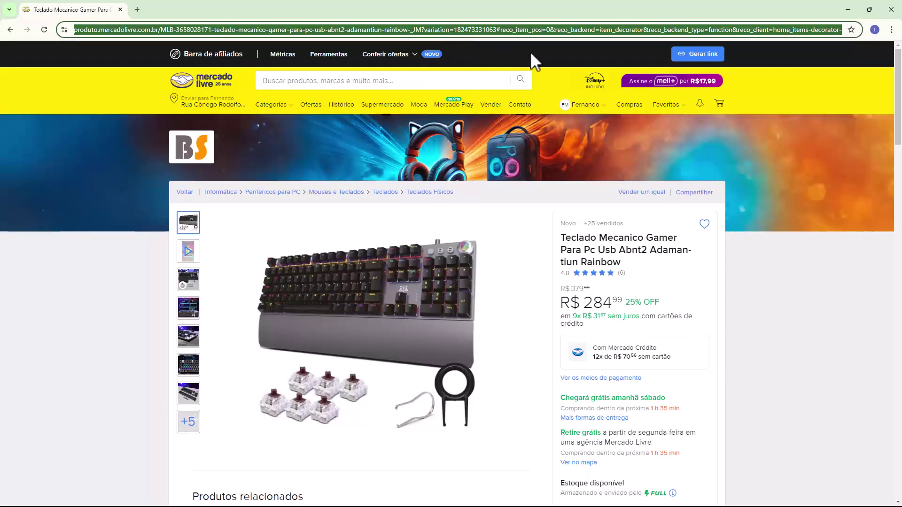
mouse_move(582, 117)
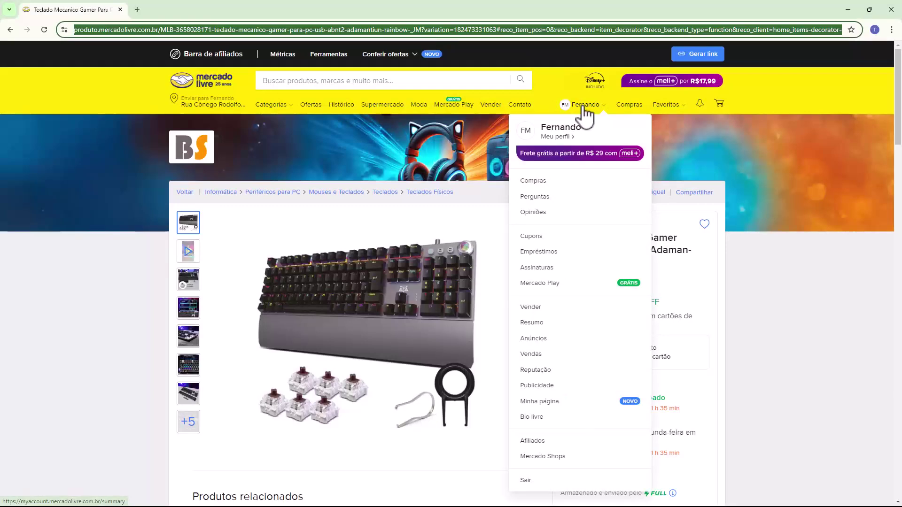
click(534, 442)
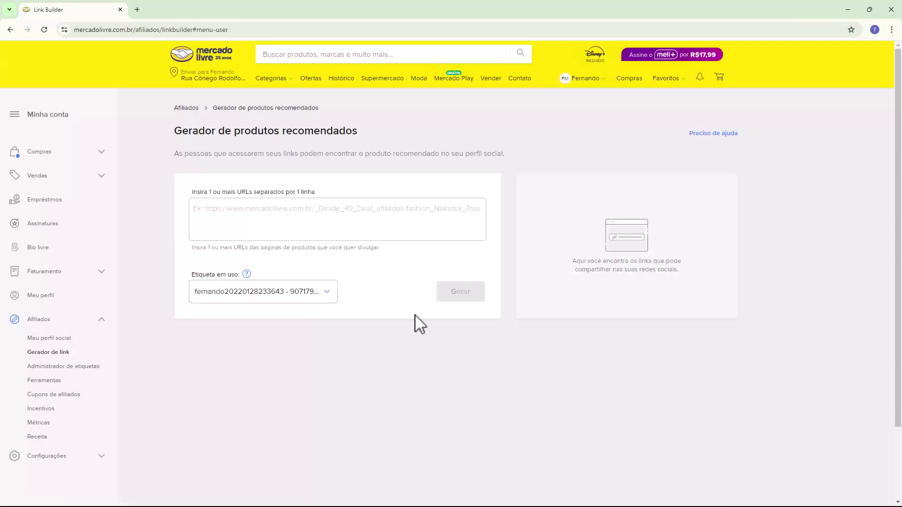
drag(175, 132, 347, 131)
click(347, 131)
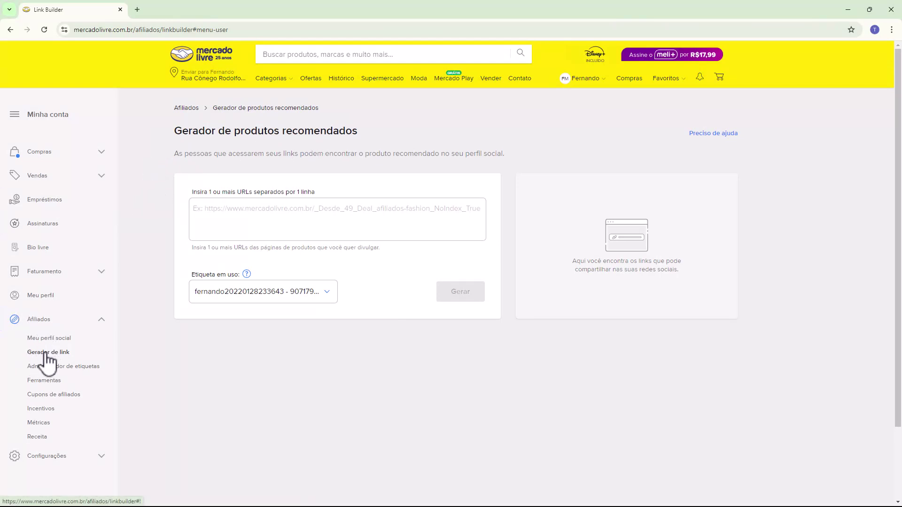
- Paste the copied product URL into the link generator, generate the short affiliate link and open it in a new tab
click(207, 210)
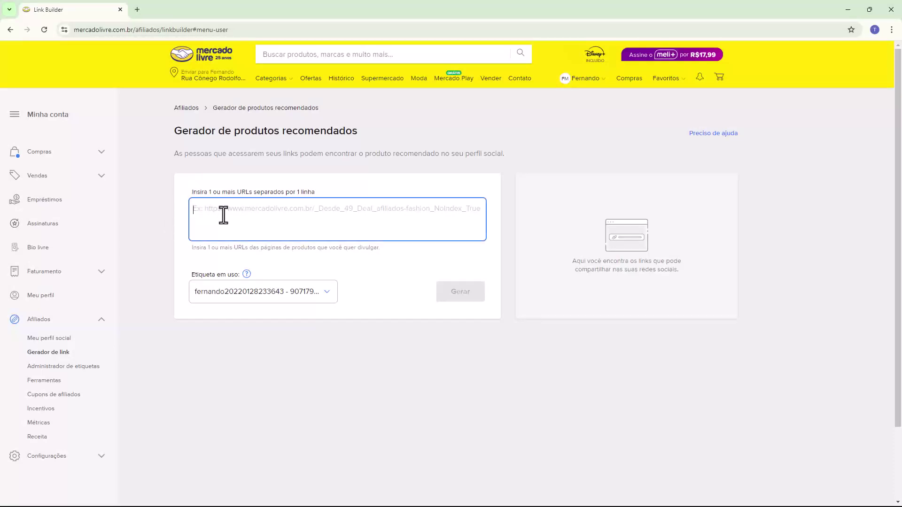
key(ctrl+v)
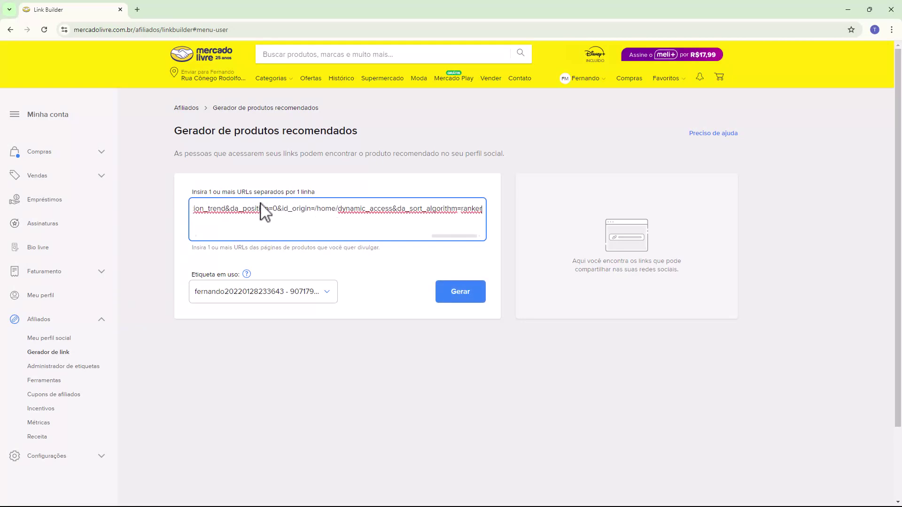
click(455, 292)
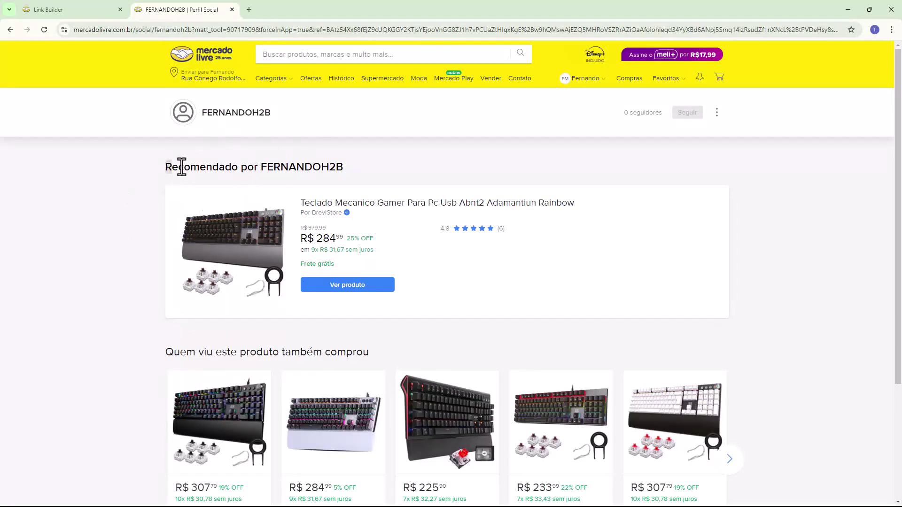
- Check the profile's product recommendation opened by the generated link, close its tab and return to the link generator
drag(261, 167, 357, 168)
click(361, 176)
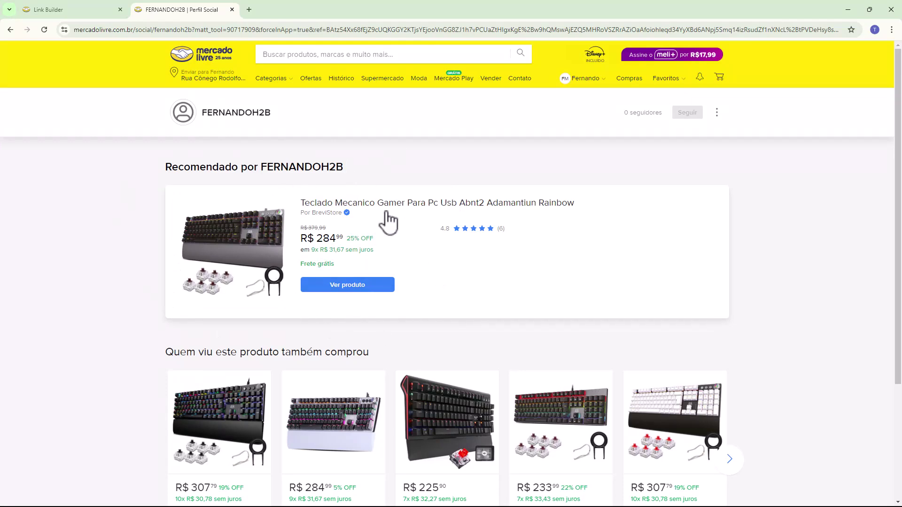
key(ctrl+shift+Tab)
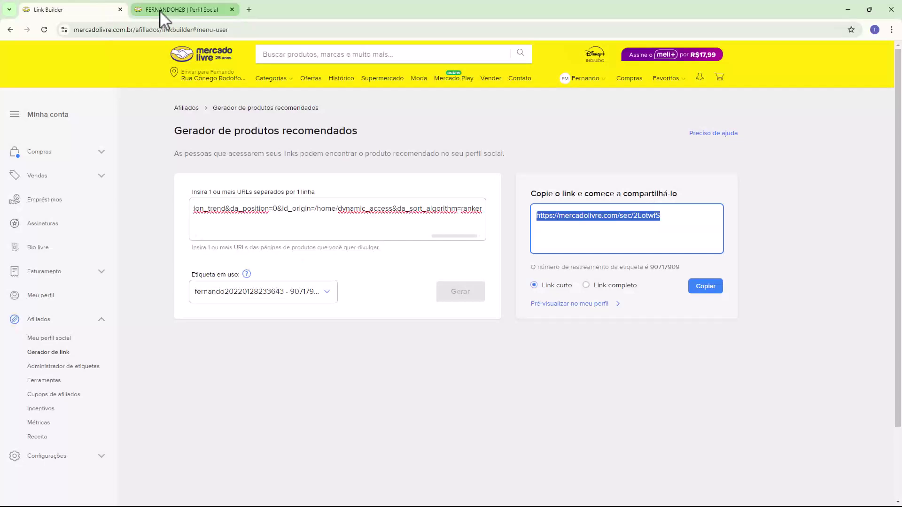
middle_click(160, 10)
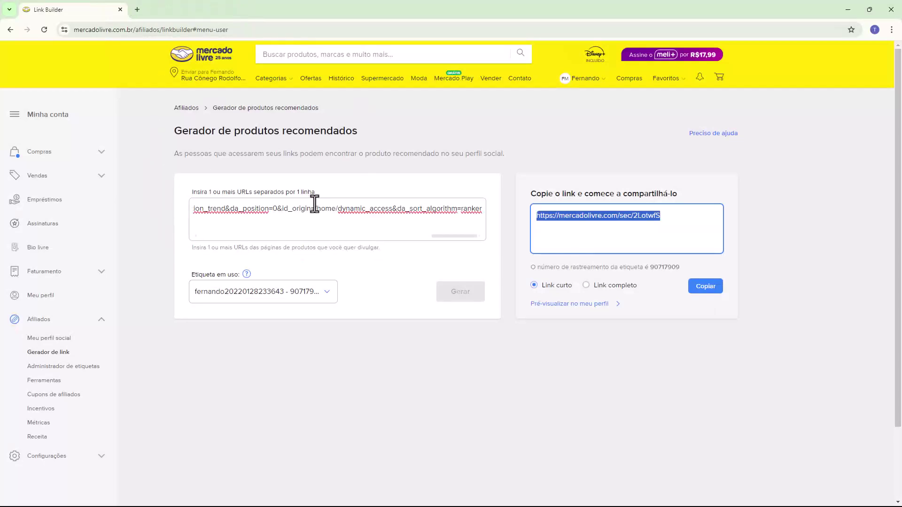
click(217, 169)
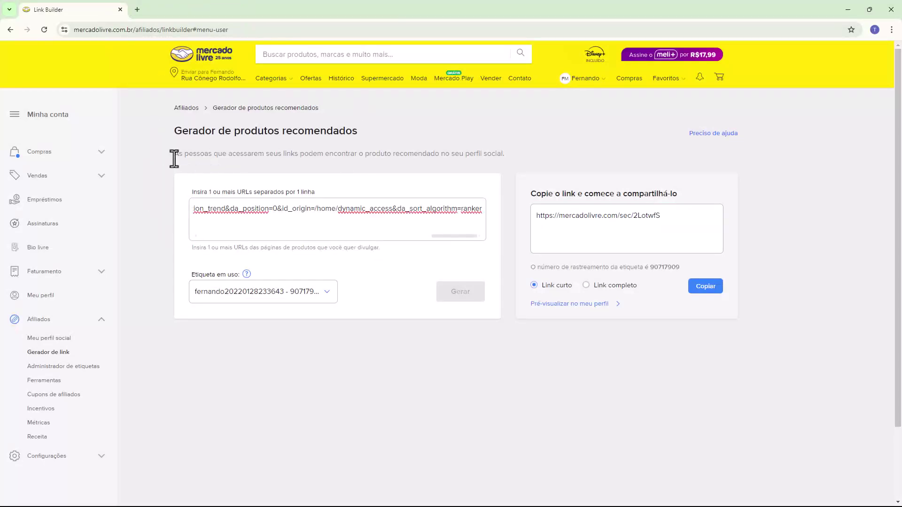